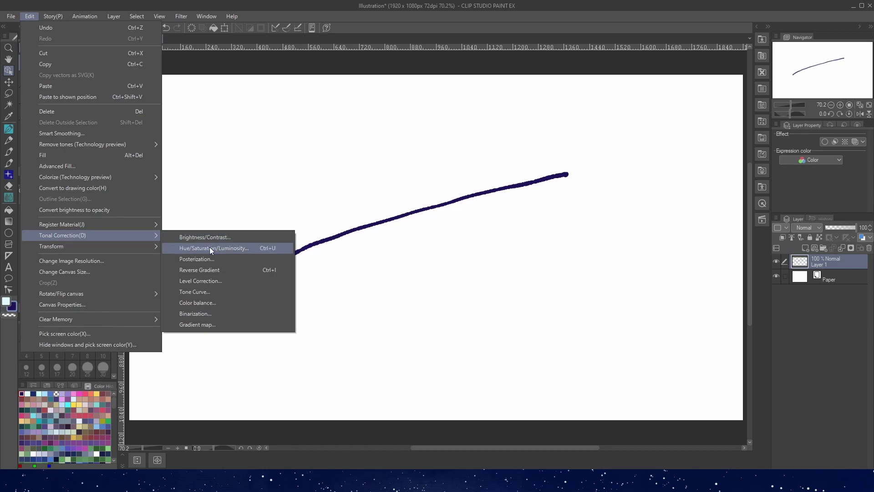
- Try darkening the cover artwork layer to a lightness of -19 with Hue/Saturation
left_click(210, 248)
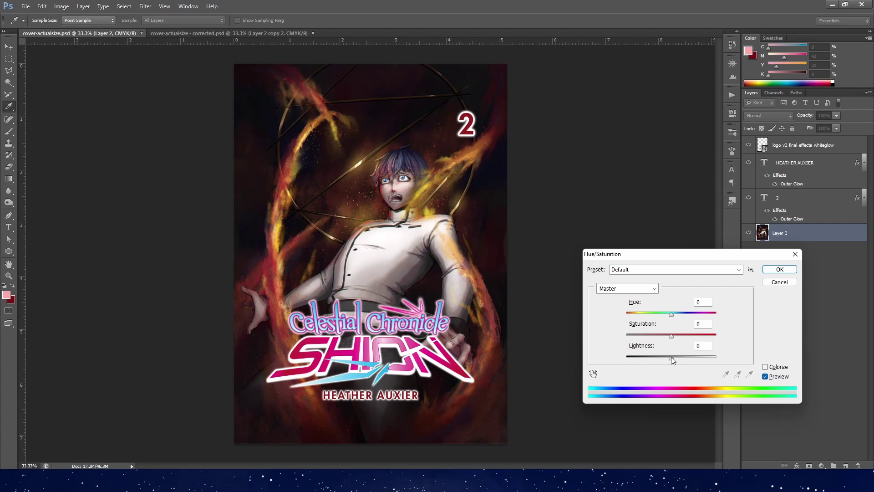
left_click_drag(670, 357, 663, 359)
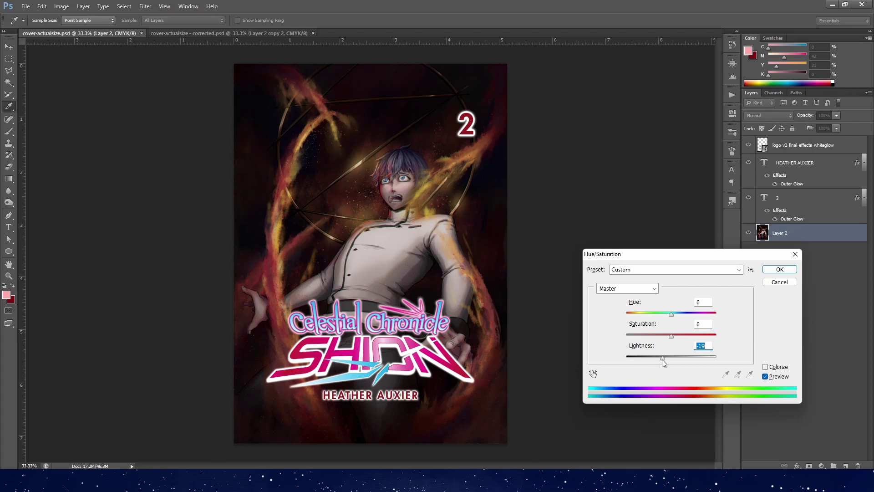
left_click(778, 281)
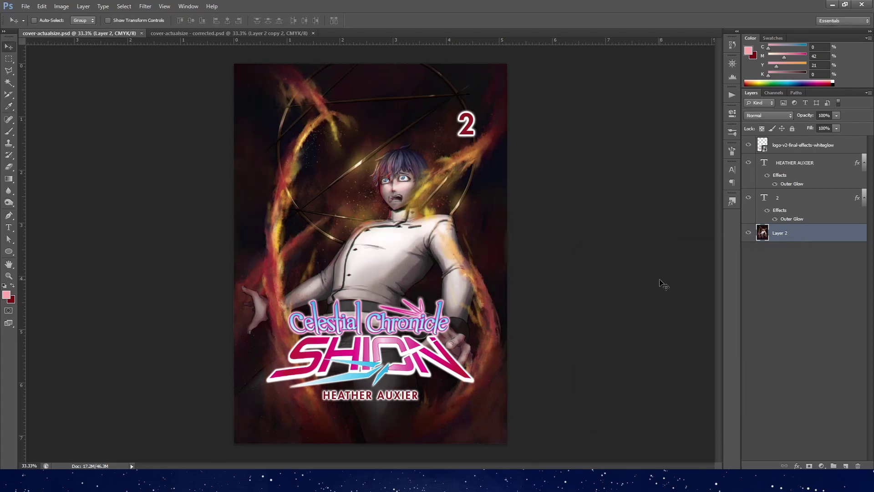
- Try darkening the cover artwork with Levels, using input values 36 and 1.08 and an output white level of 224
key("ctrl+l")
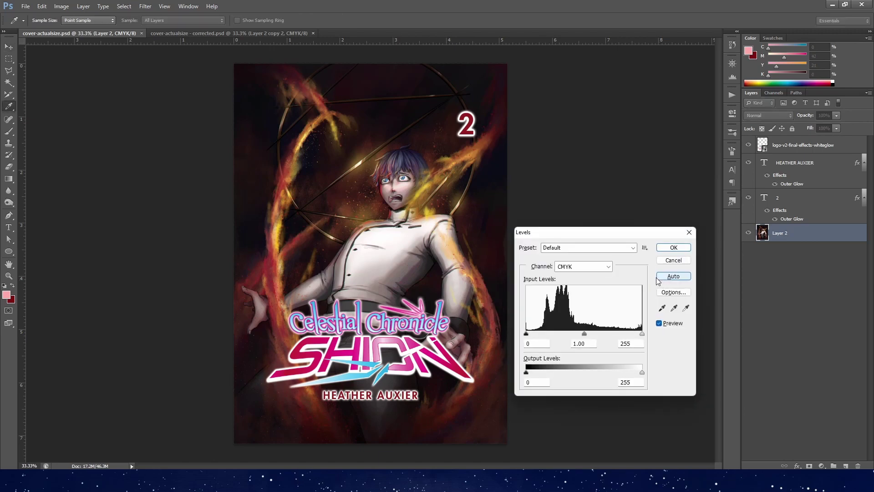
left_click_drag(526, 336, 589, 337)
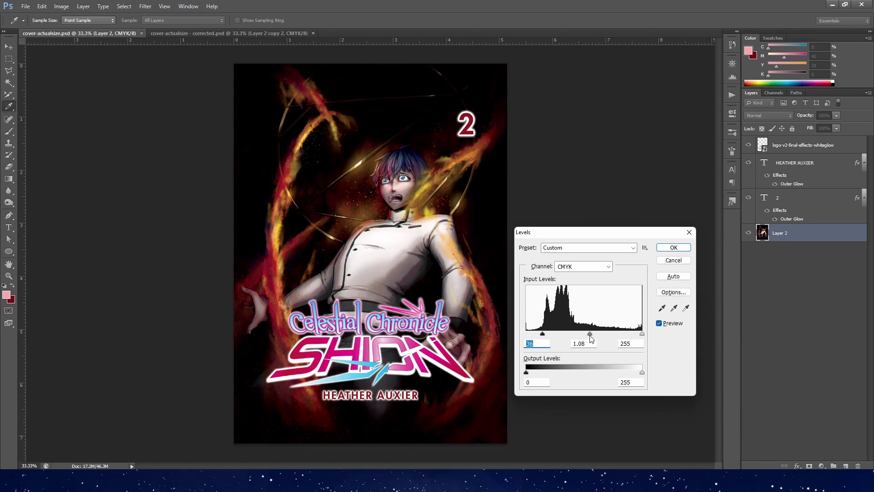
left_click(642, 334)
left_click_drag(641, 372, 628, 373)
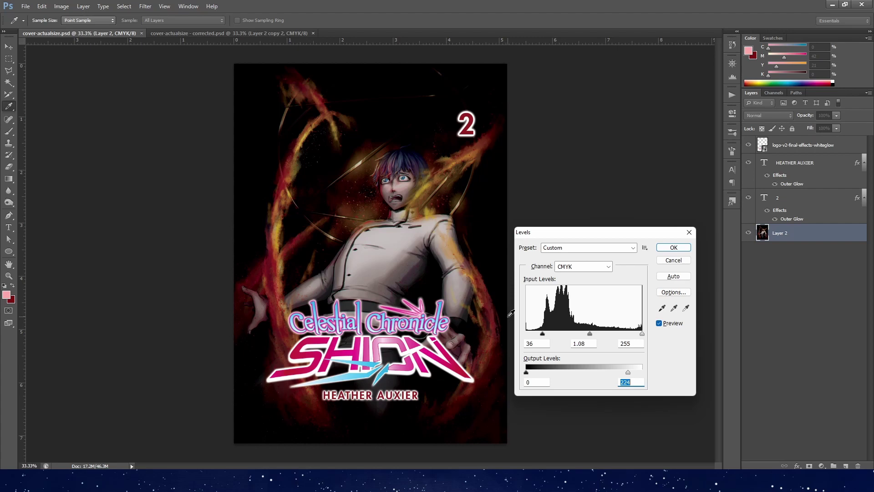
left_click(673, 260)
key("v")
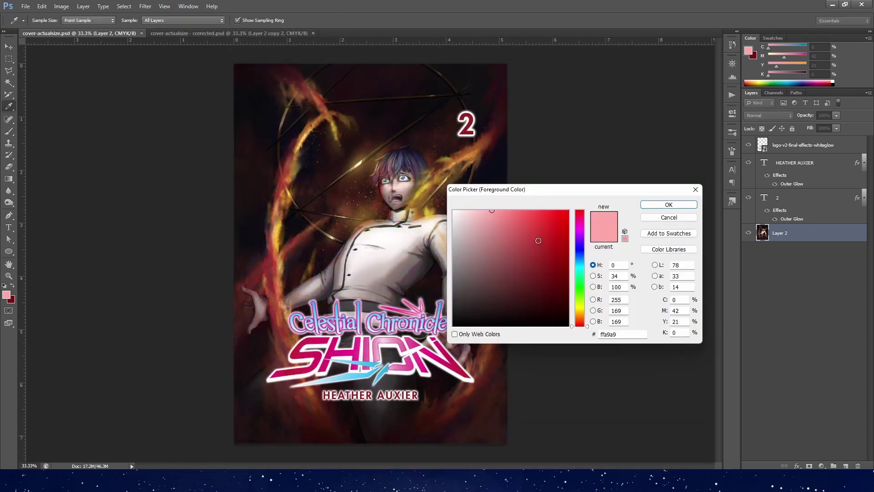
- Try several bright saturated reds as the foreground color, including ff0000 and the printable alternative to an out-of-gamut red
left_click_drag(537, 223, 586, 199)
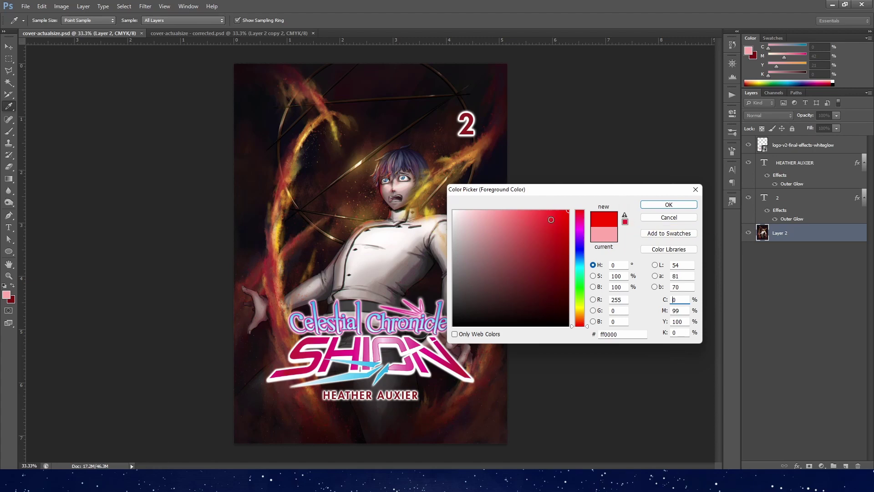
left_click(558, 209)
left_click_drag(558, 209, 571, 222)
left_click(623, 215)
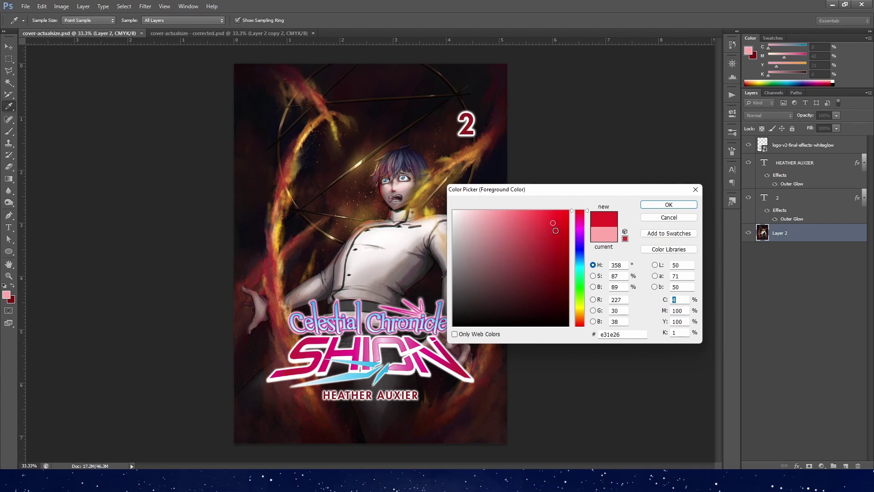
left_click(552, 215)
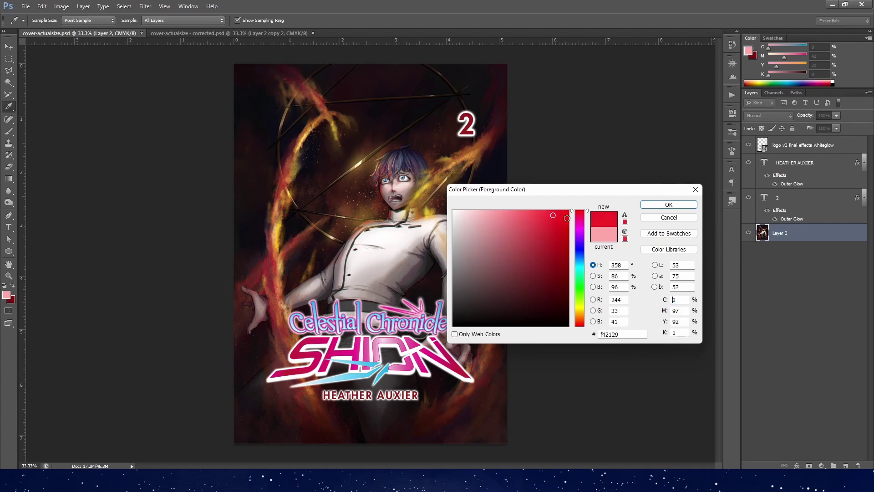
left_click(551, 216)
left_click(551, 218)
- Set both the magenta and yellow values of the foreground color to 100%
double_click(683, 309)
type("100")
double_click(681, 321)
type("100")
left_click(672, 311)
- Sample the dark background, flames and lower areas of the cover to examine their CMYK ink percentages
left_click(488, 85)
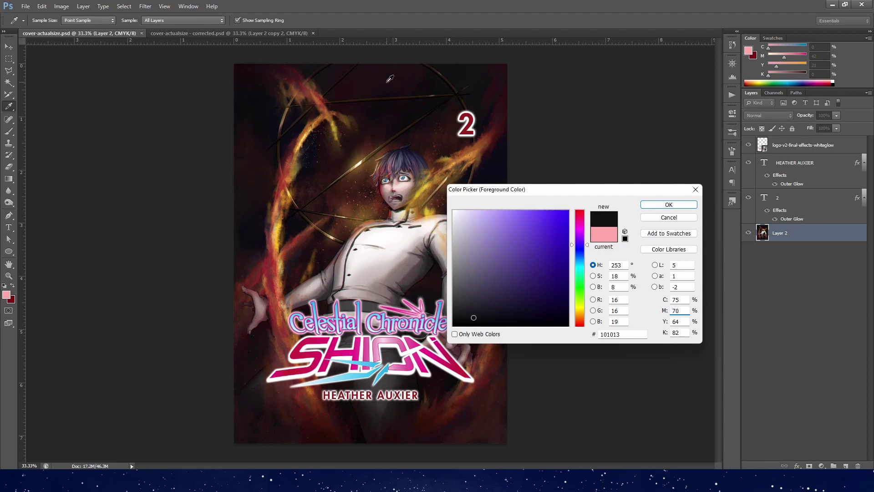
left_click(389, 79)
left_click(293, 79)
left_click(281, 184)
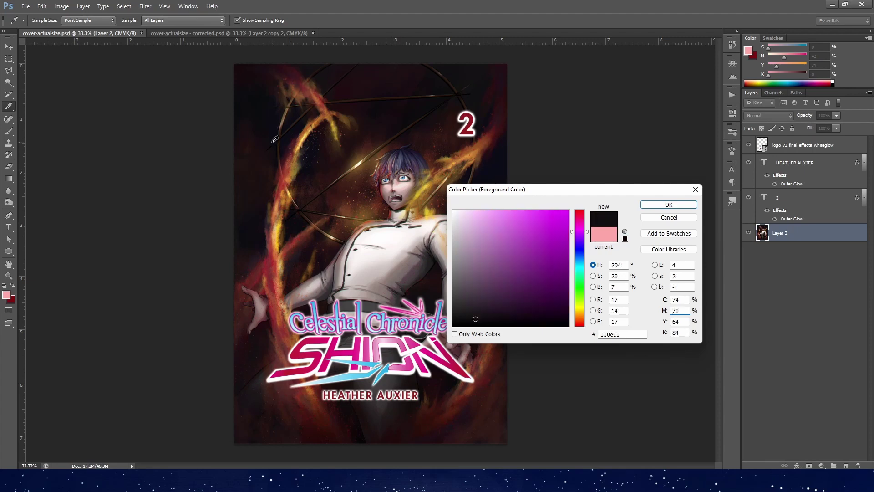
left_click(283, 224)
left_click(279, 325)
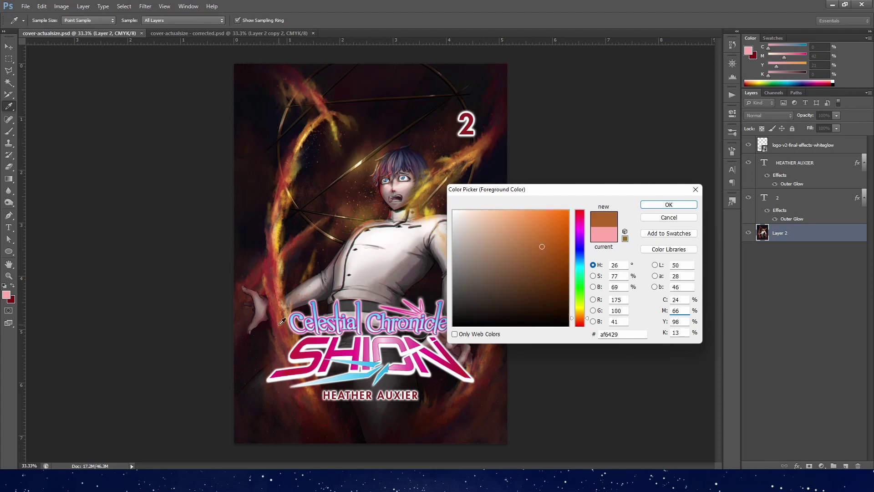
left_click(342, 369)
left_click(477, 367)
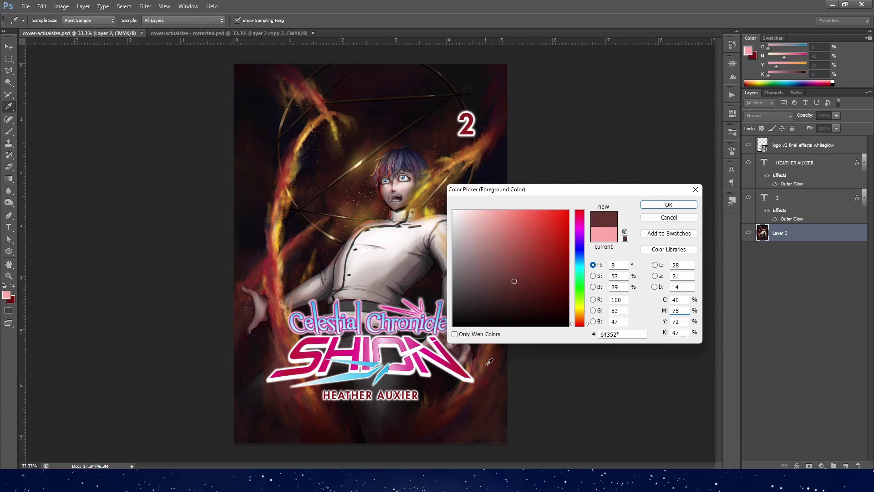
left_click(500, 348)
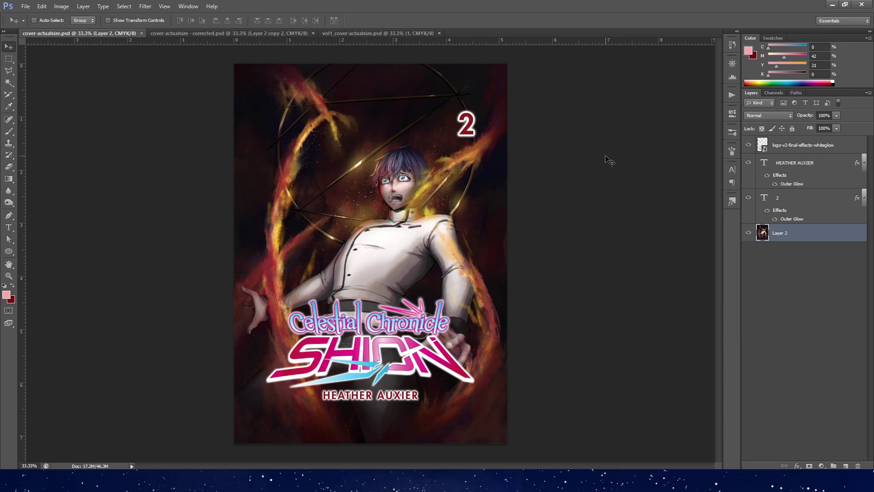
- Switch to Calculator to total the sampled dark color's ink as 47+77+75+71, and read Mixam's ink saturation and density page
key("i")
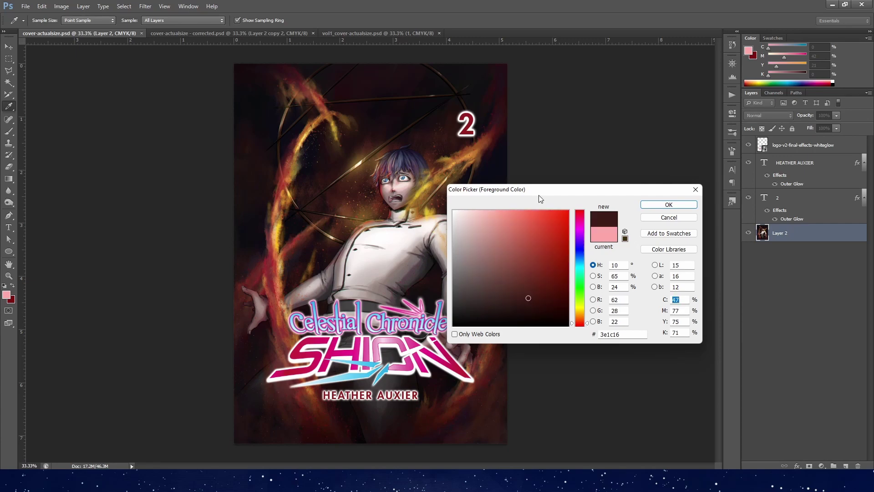
key("XF86Calculator")
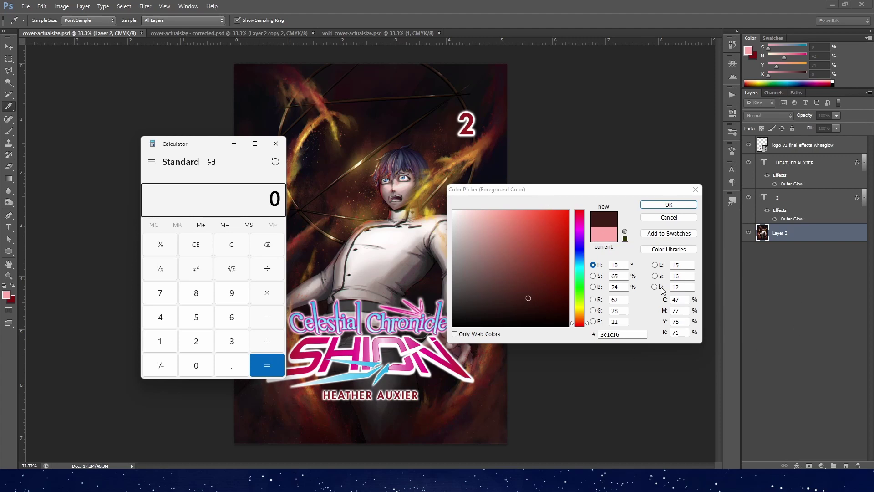
type("47+77+")
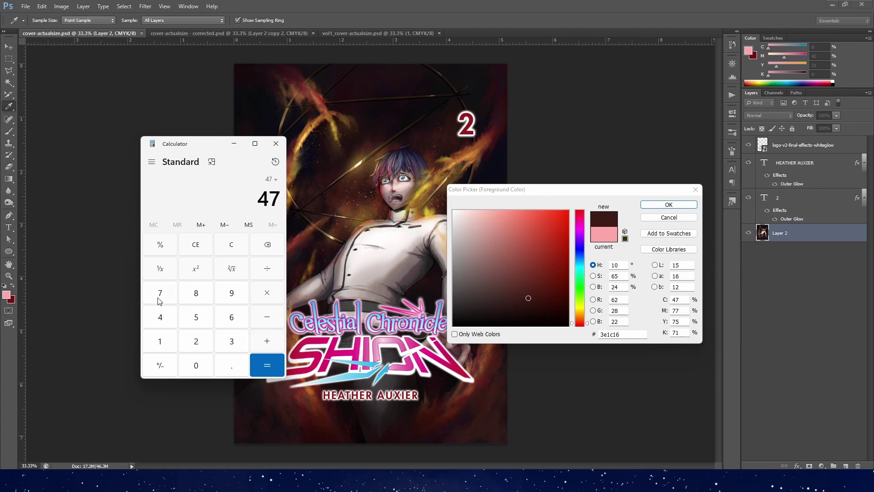
type("75+71=")
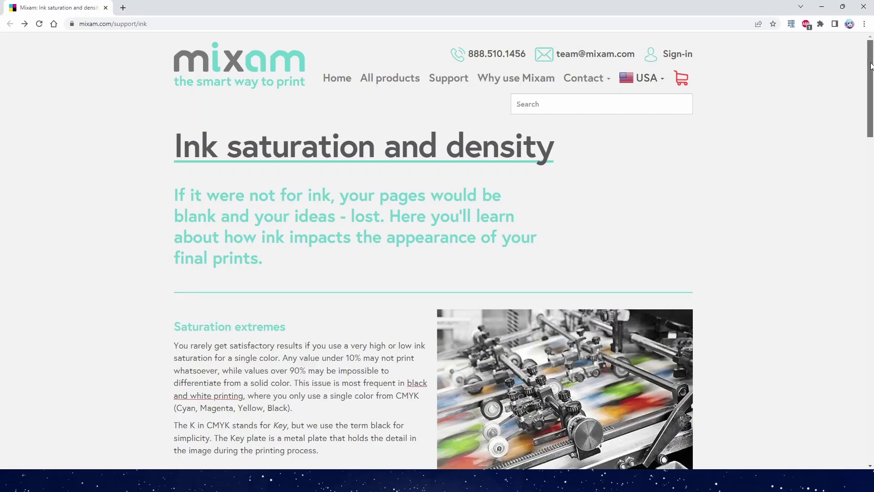
left_click_drag(870, 66, 866, 291)
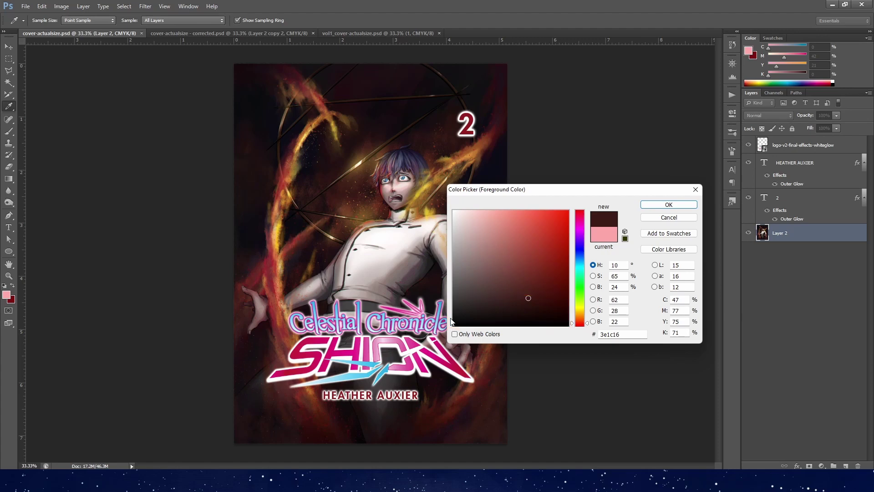
- Pick pure black (000000) in the Color Picker to inspect its CMYK mix, and leave the foreground color unapplied
left_click_drag(481, 311, 478, 333)
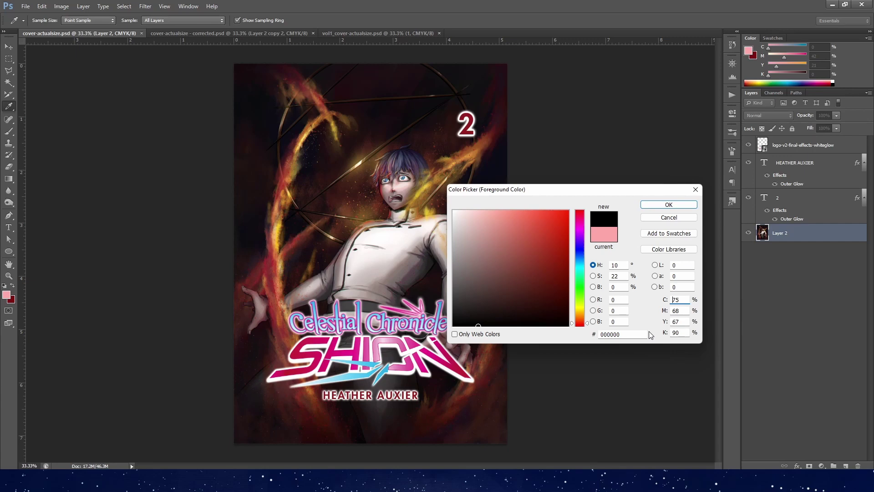
key("Escape")
key("v")
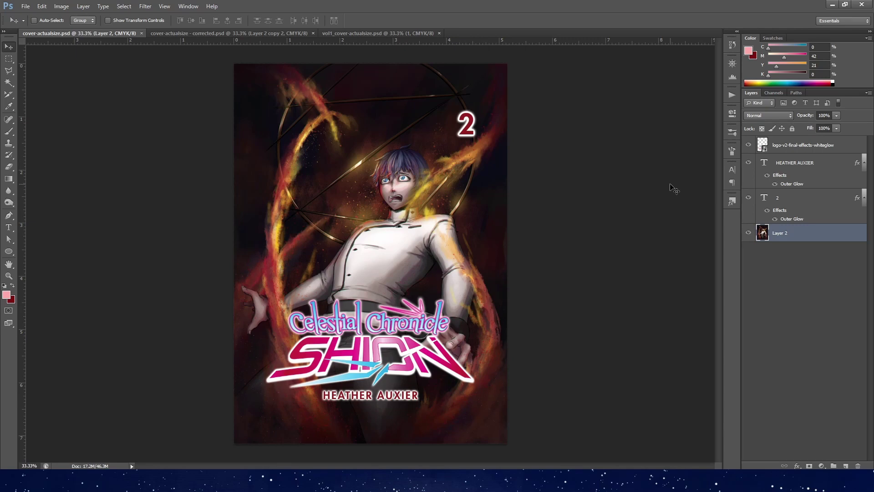
- In the corrected cover document, sample the dark background and the shaded parts of the white jacket to check their CMYK values
left_click(239, 33)
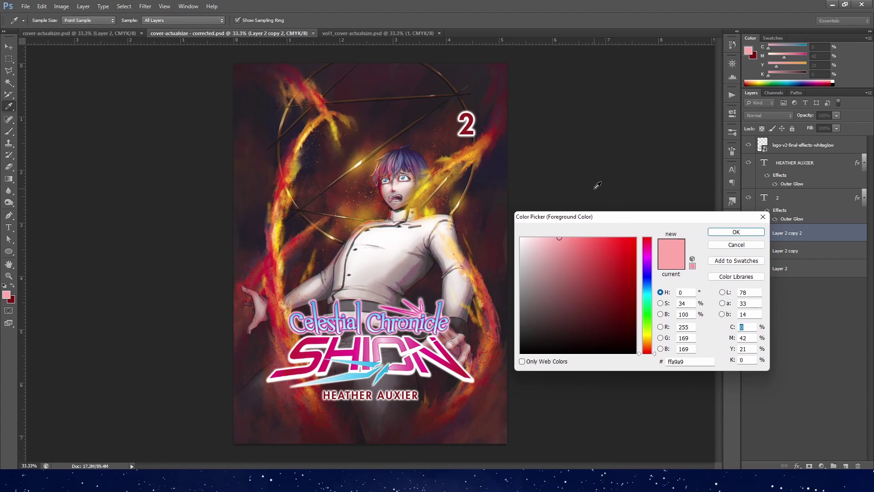
left_click_drag(492, 79, 254, 217)
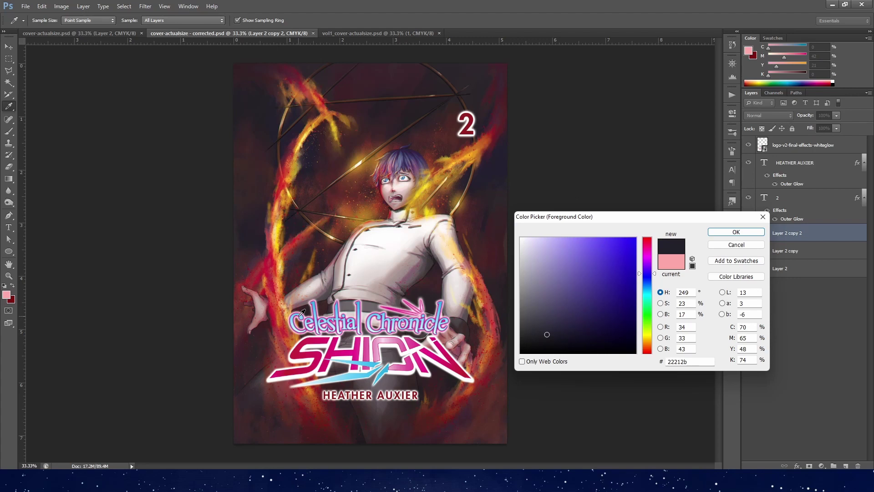
left_click(424, 268)
left_click(431, 279)
left_click(428, 266)
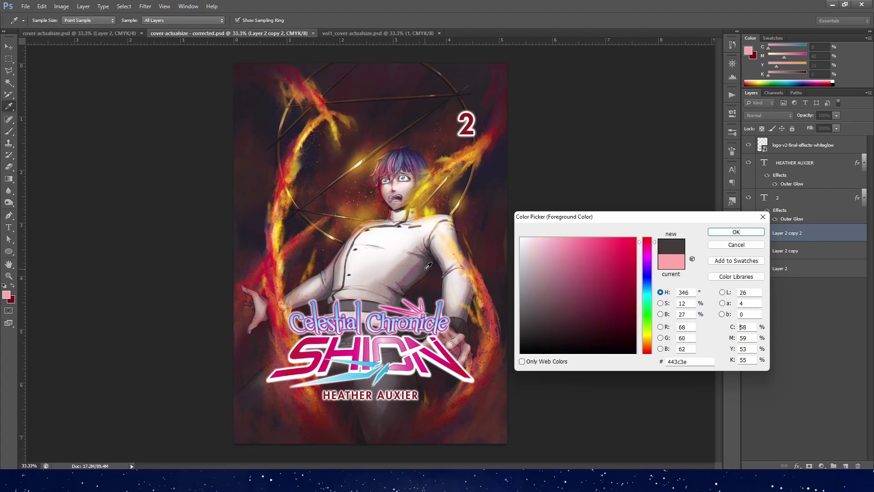
left_click(435, 280)
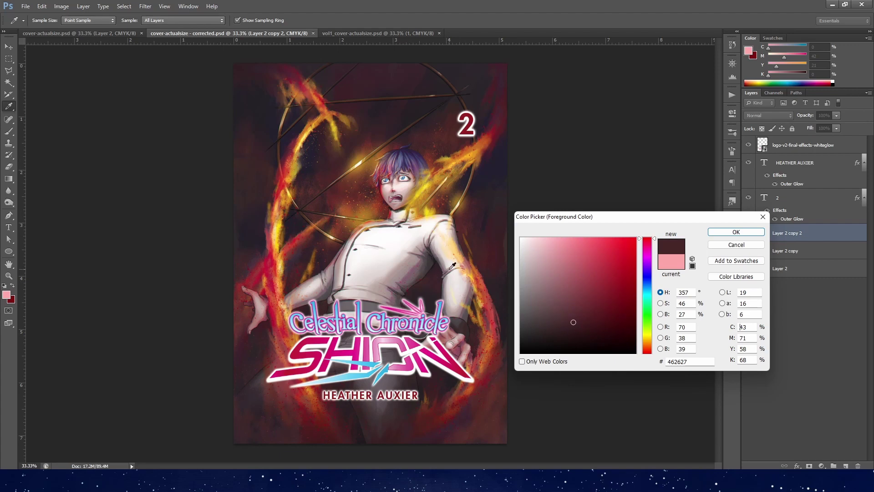
- Sample several points along the yellow flame beside the figure to check their CMYK values, and dismiss the Color Picker
left_click(275, 224)
left_click(276, 258)
left_click(278, 233)
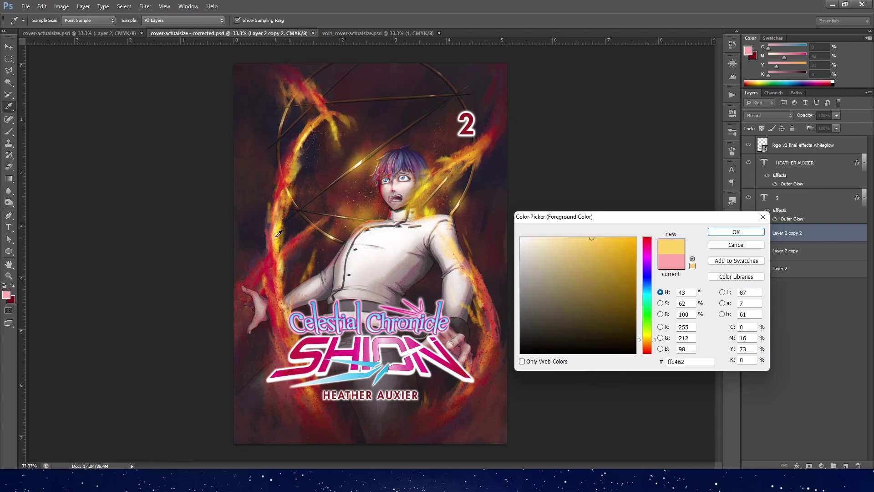
left_click(279, 217)
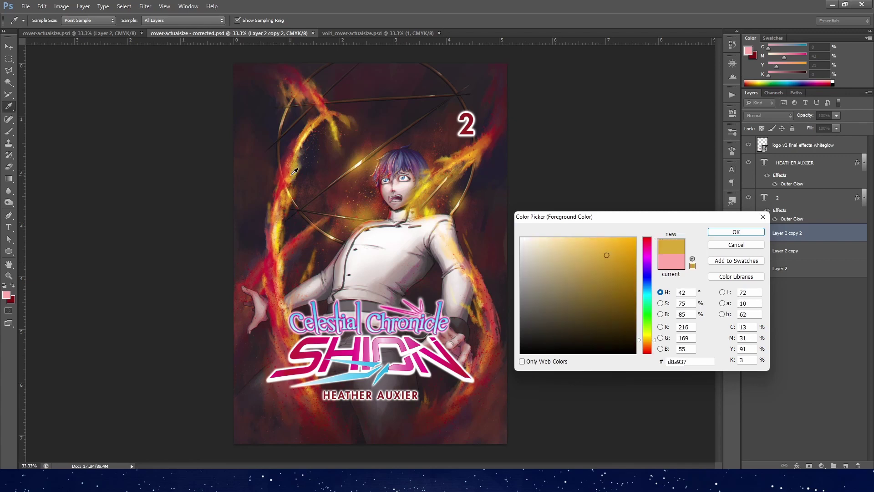
left_click(298, 155)
left_click(307, 132)
key("Escape")
key("v")
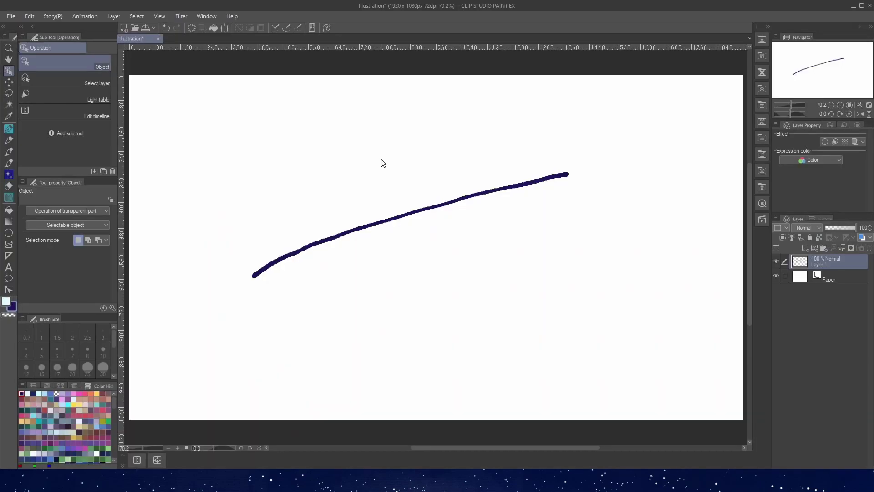
- Switch to Clip Studio Paint and view the Tone Curve correction for Layer 1 without applying it
left_click(33, 18)
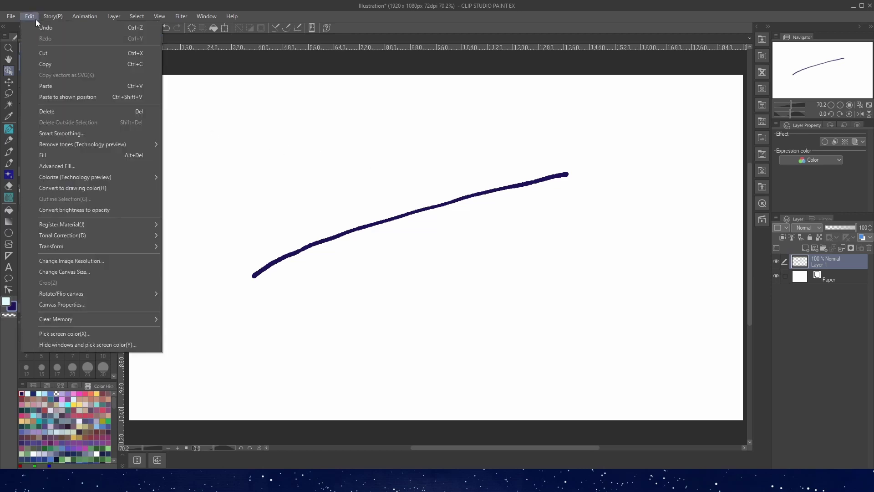
mouse_move(113, 238)
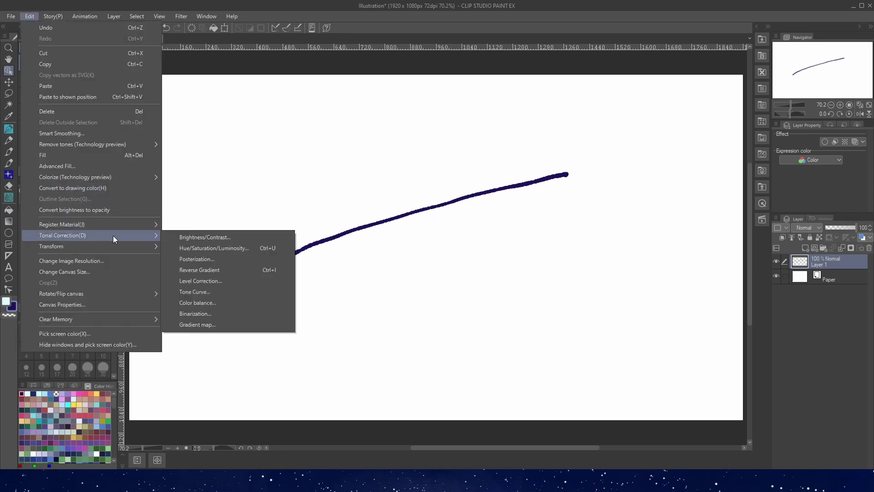
left_click(196, 290)
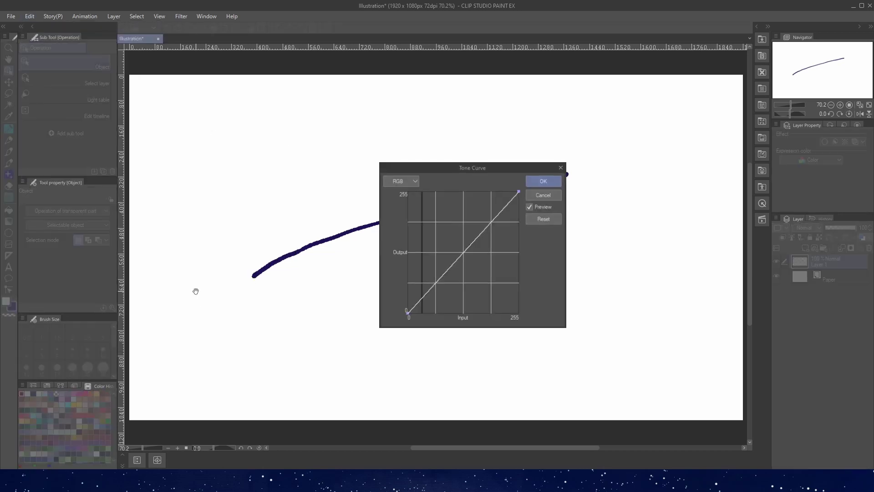
left_click(540, 193)
- View the Level Correction settings for Layer 1 and leave them unapplied
left_click(29, 16)
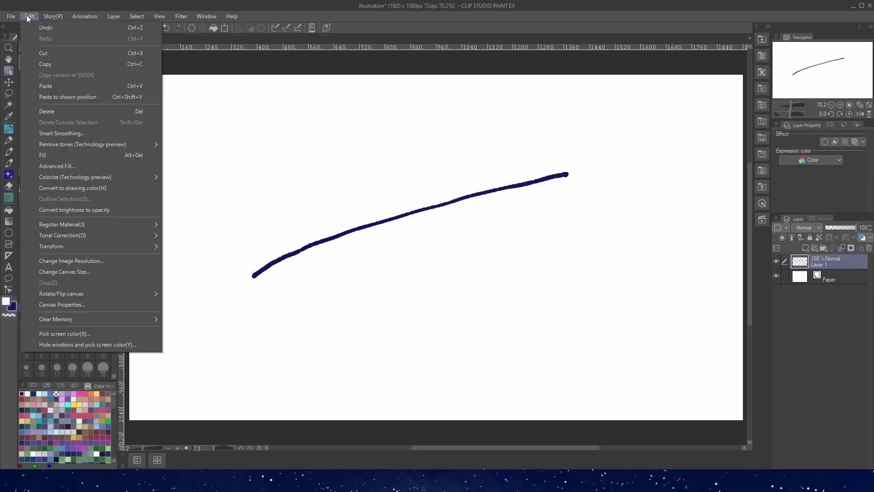
mouse_move(102, 237)
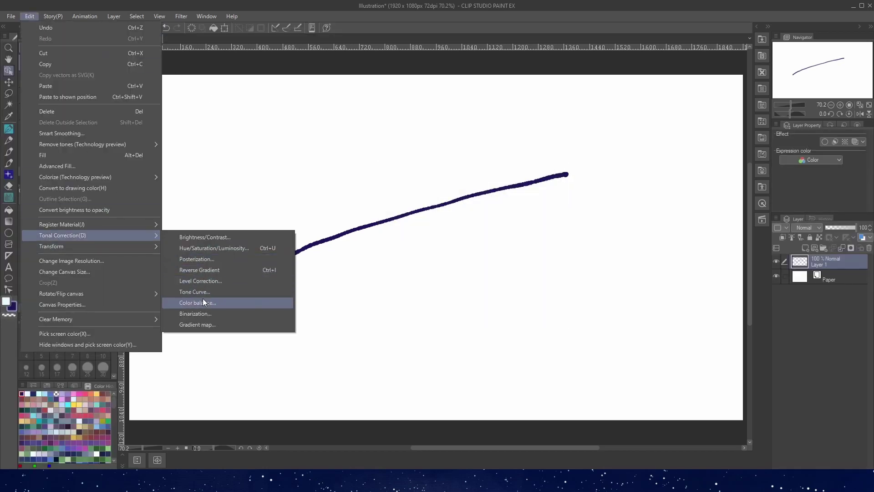
left_click(199, 281)
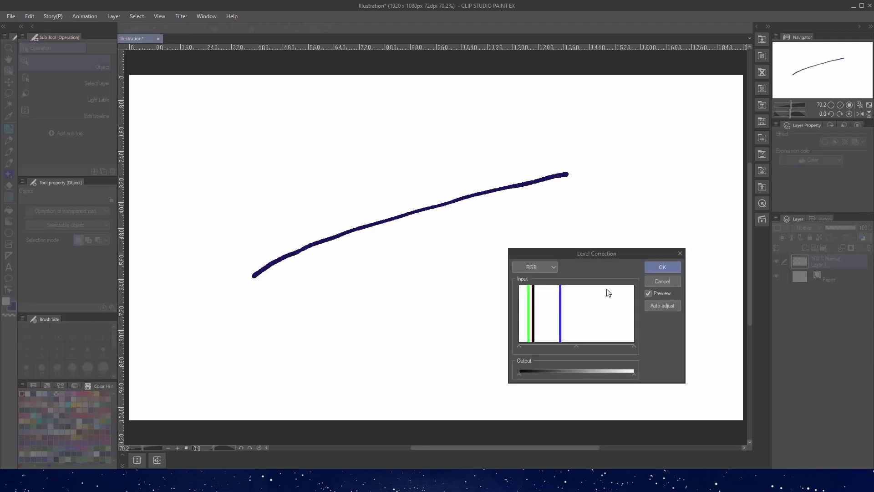
left_click(661, 282)
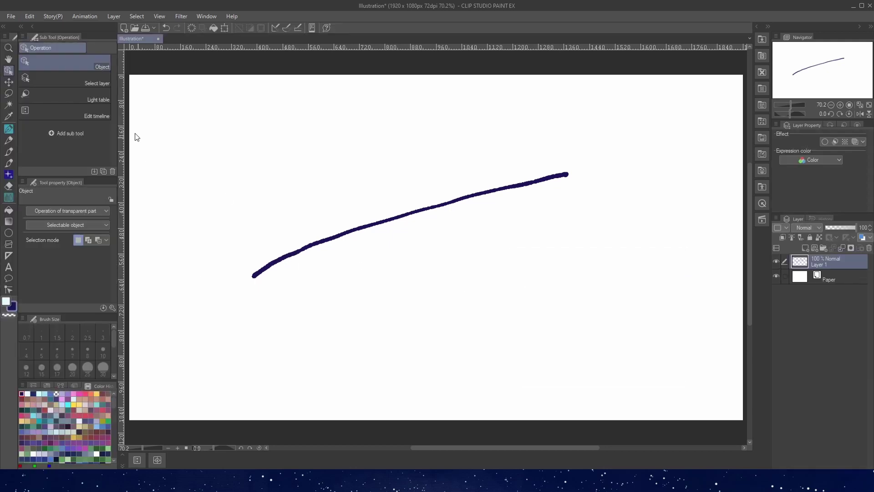
- View the Color Balance correction for Layer 1 without applying it
left_click(30, 16)
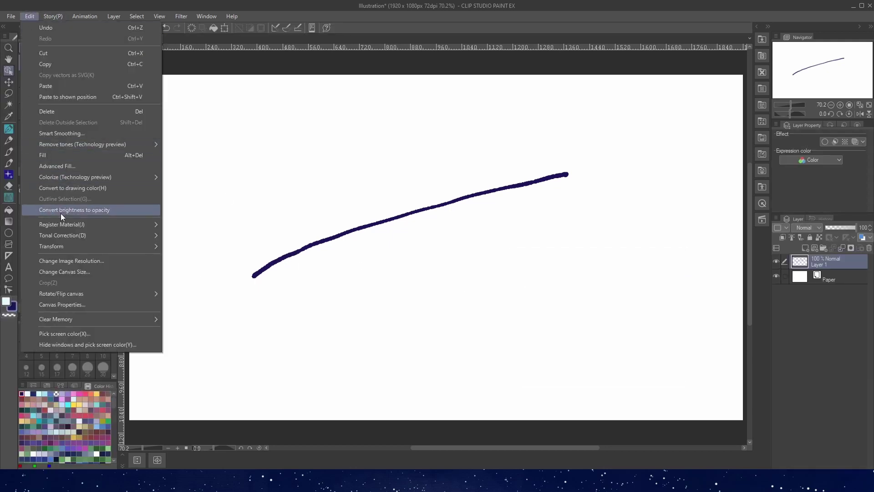
mouse_move(61, 235)
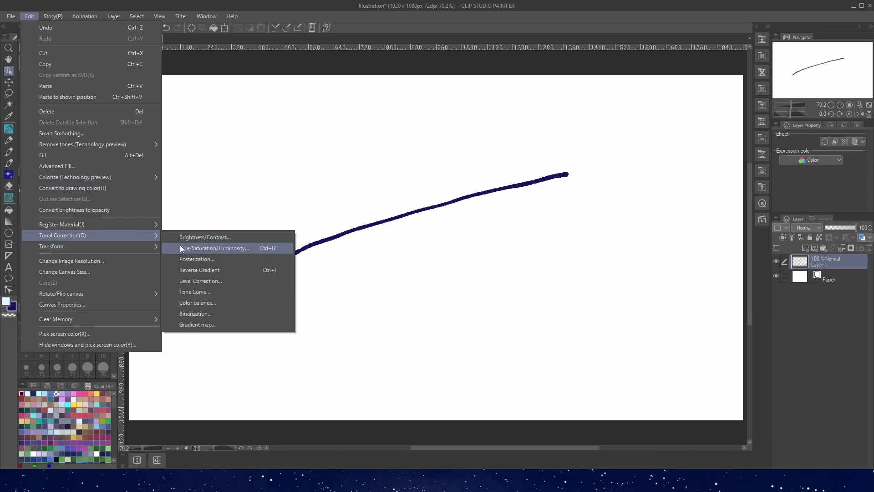
left_click(196, 301)
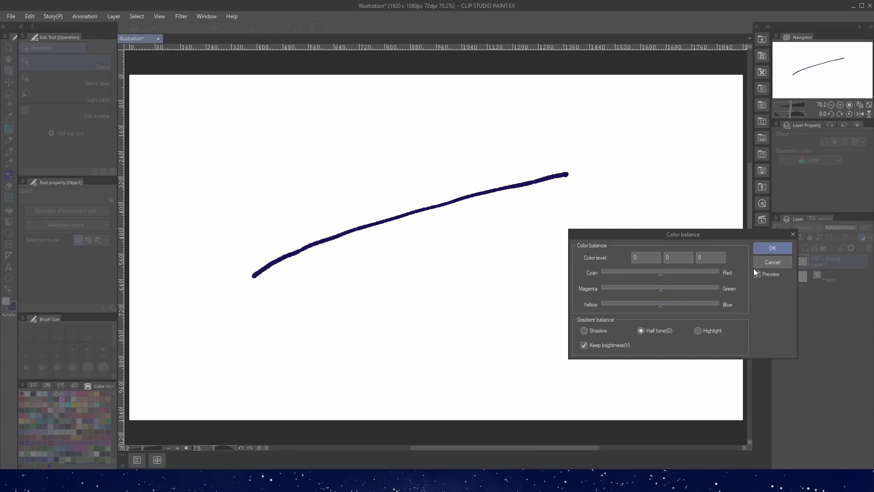
left_click(771, 263)
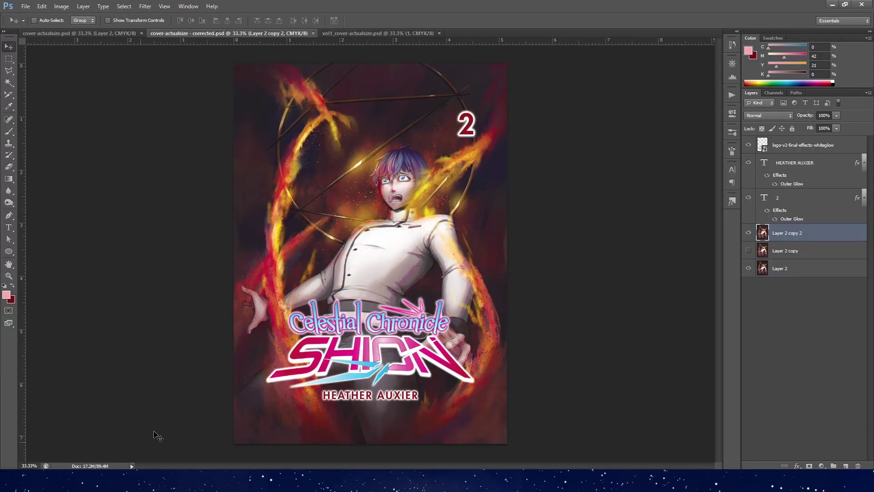
- Switch to cover-actualsize.psd in Photoshop and apply Curves to Layer 2, lowering the CMYK curve to output 77 at input 82 and viewing the Magenta channel
left_click(119, 35)
key("ctrl+m")
left_click_drag(605, 236, 614, 236)
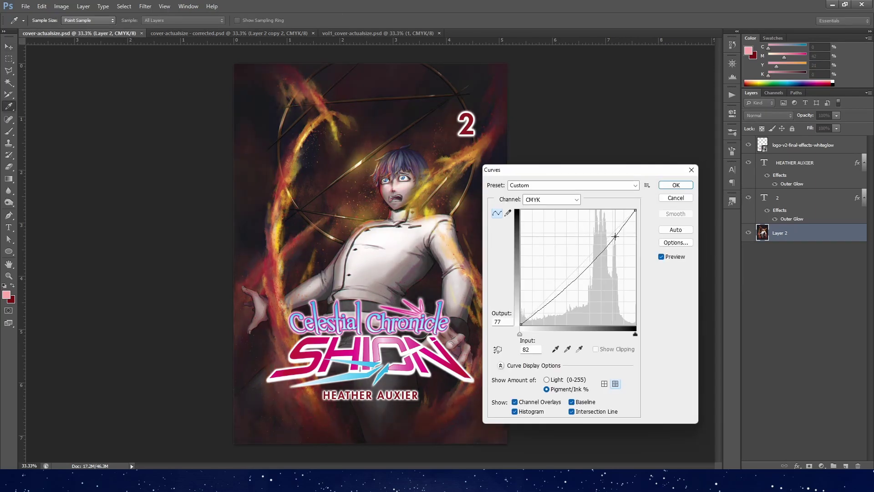
left_click(549, 200)
left_click(550, 222)
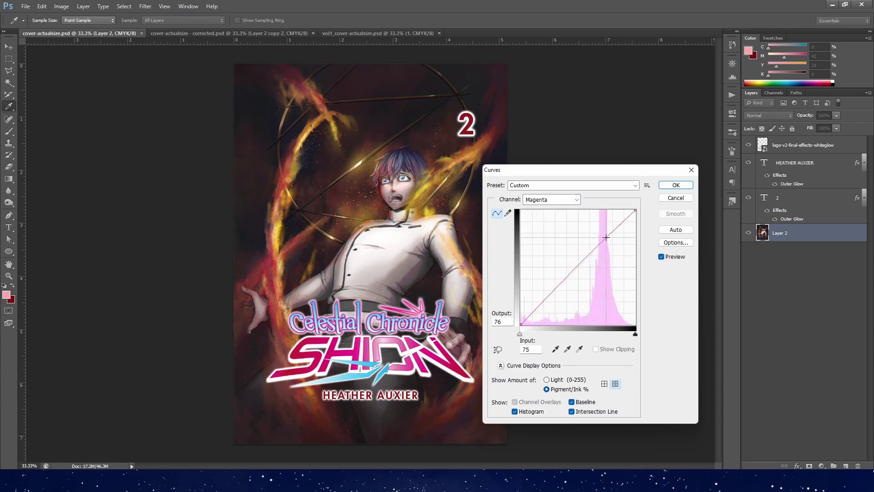
left_click(676, 184)
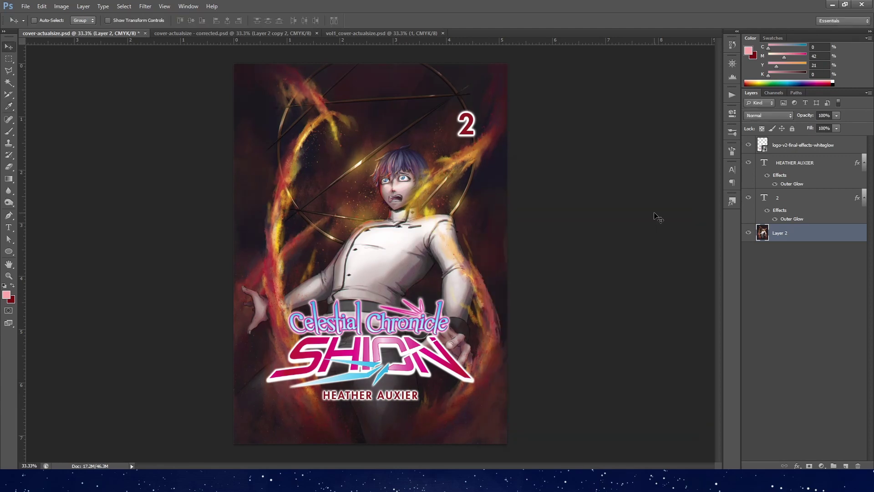
- Brighten Layer 2 with Levels on the CMYK channel, setting the midtone input to 1.19 and the highlight input to 247
key("ctrl+l")
left_click_drag(584, 334, 576, 333)
left_click_drag(642, 334, 638, 334)
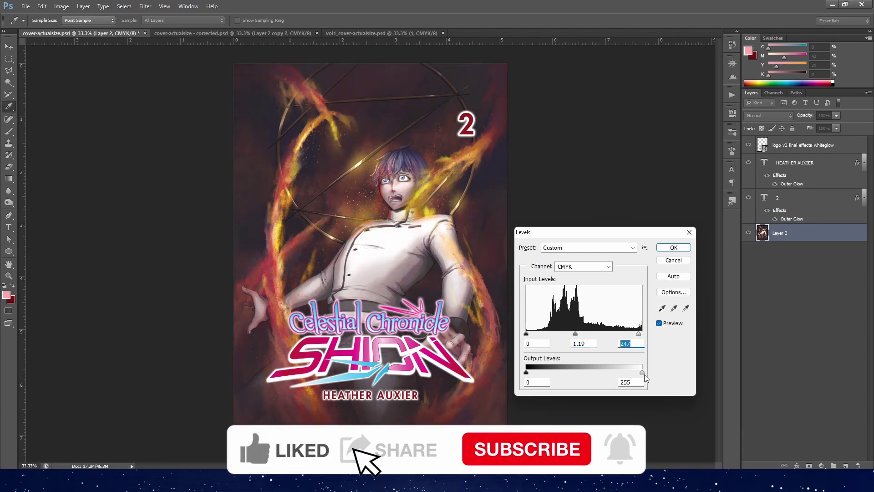
left_click(671, 249)
- Start a Color Balance adjustment on Layer 2, shifting the shadows slightly toward red and setting the midtones to +7, 0, -7
left_click(42, 7)
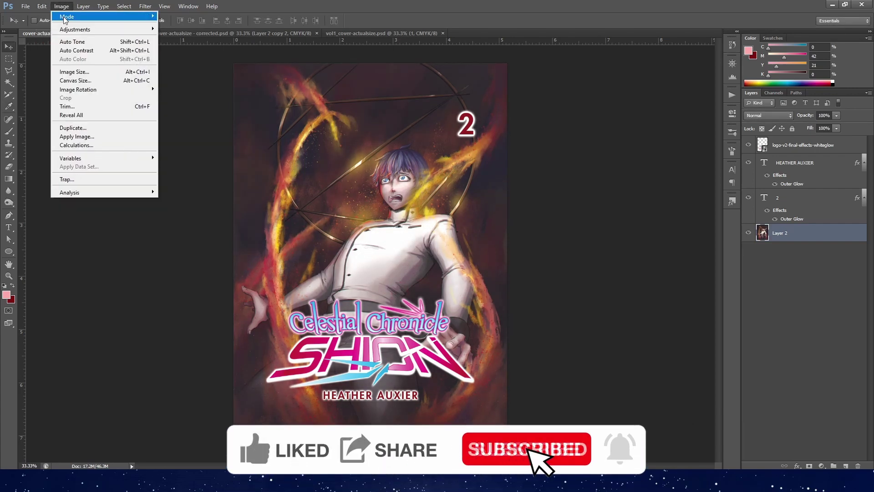
mouse_move(76, 29)
left_click(183, 84)
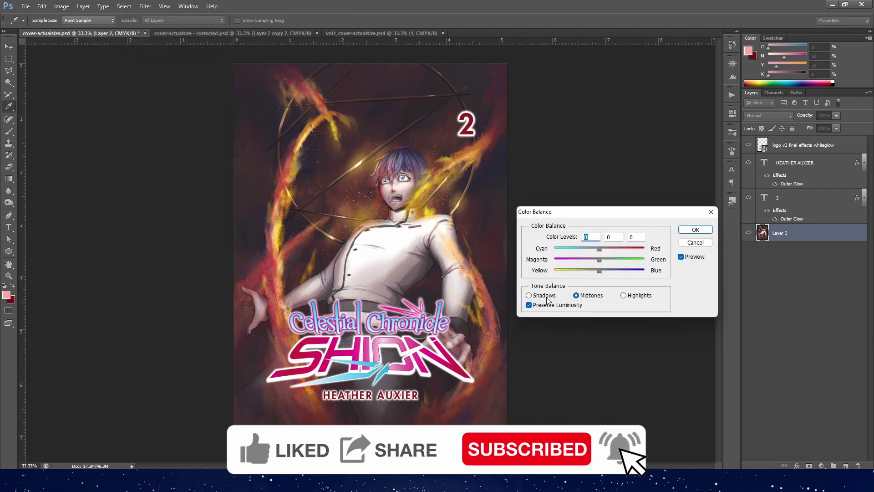
left_click(528, 295)
left_click_drag(599, 249, 603, 251)
left_click(590, 295)
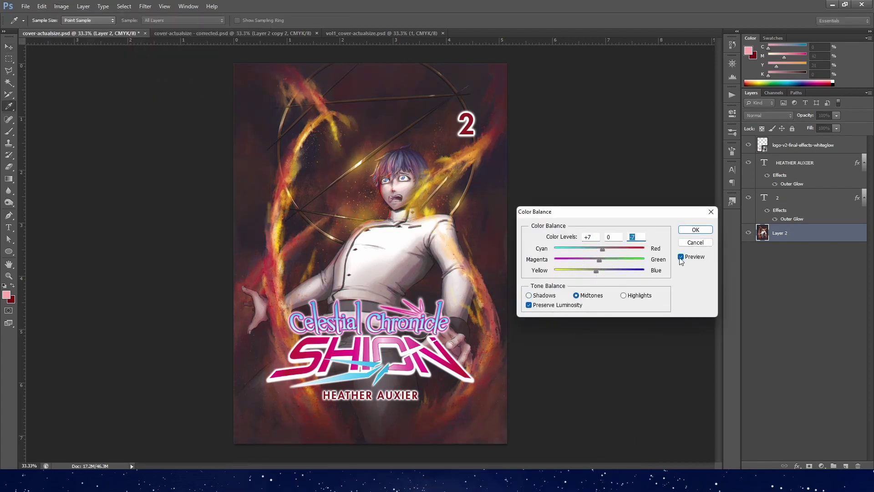
- Adjust the highlights' color levels, compare the artwork with and without the preview, and apply the Color Balance adjustment
left_click(640, 295)
left_click_drag(599, 249, 595, 271)
left_click(681, 257)
left_click(681, 257)
left_click(682, 257)
left_click(682, 257)
left_click(687, 230)
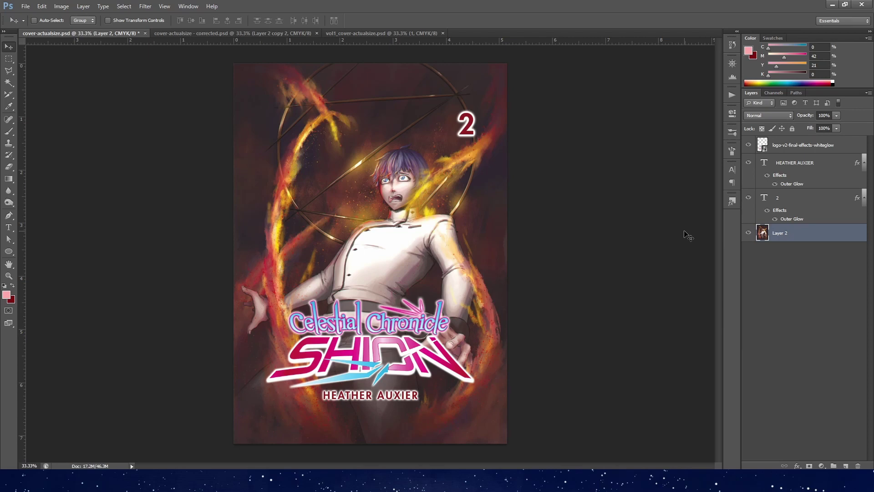